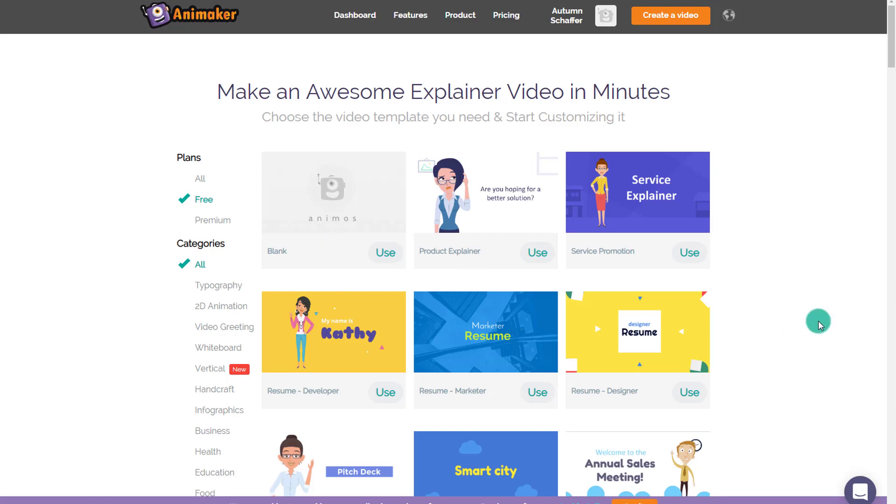
- Browse the free video templates in the gallery, from the pitch deck and sales meeting designs down to the social video ones
scroll(819, 321, down, 8)
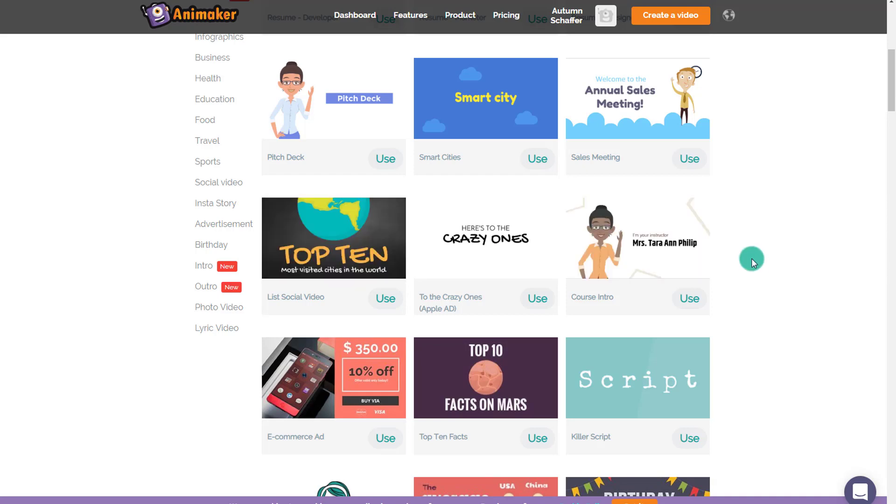
scroll(755, 271, down, 3)
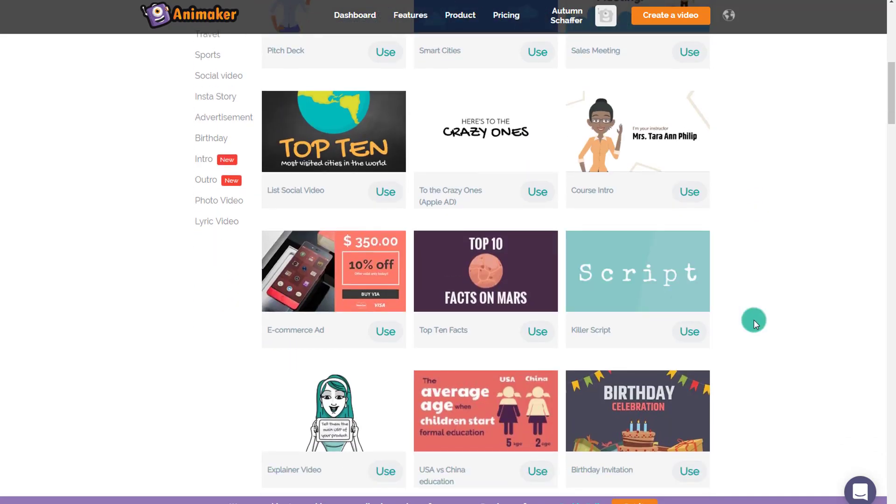
scroll(754, 320, down, 3)
scroll(755, 321, up, 4)
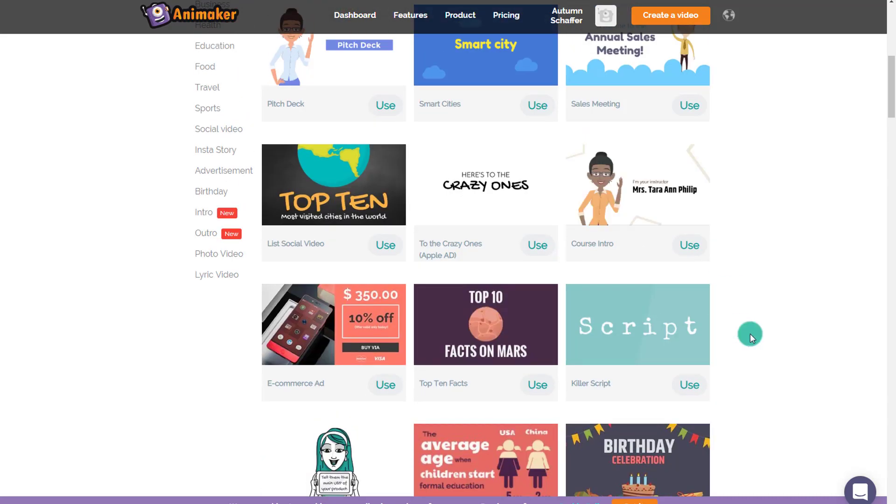
scroll(750, 335, down, 3)
scroll(649, 343, down, 3)
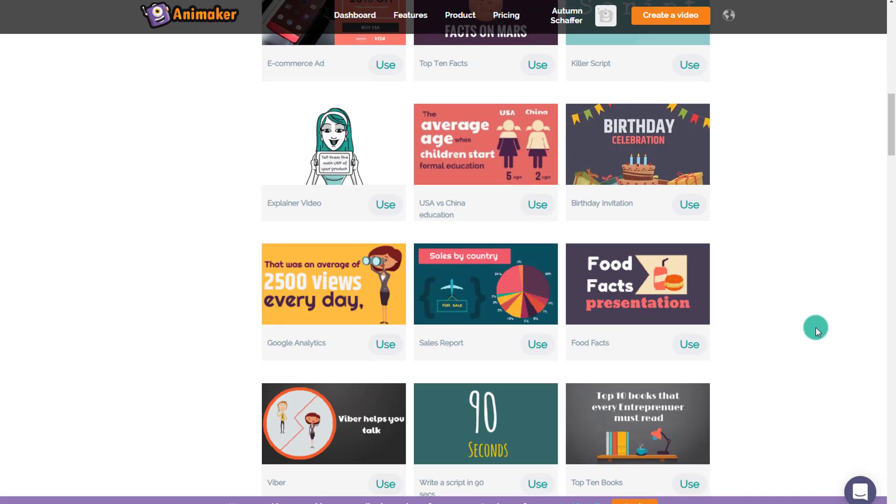
scroll(816, 326, down, 4)
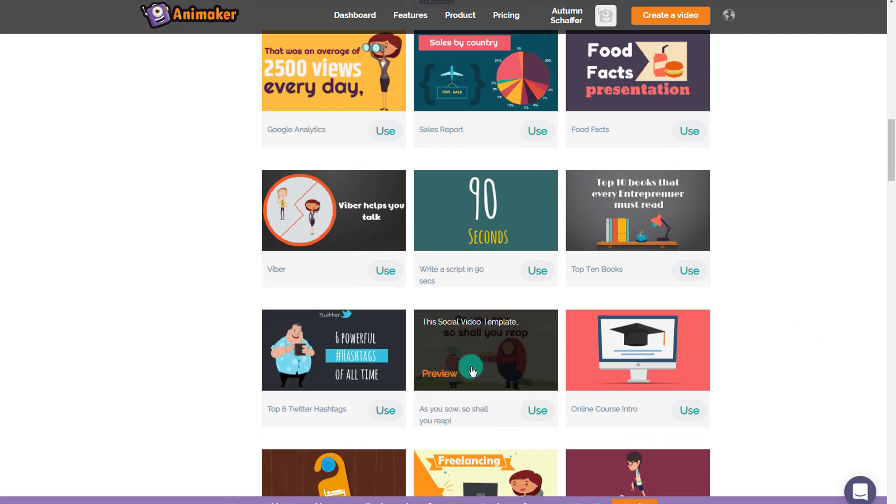
- Preview the "As you sow, so shall you reap!" template video, playing its opening seconds and pausing it
click(440, 375)
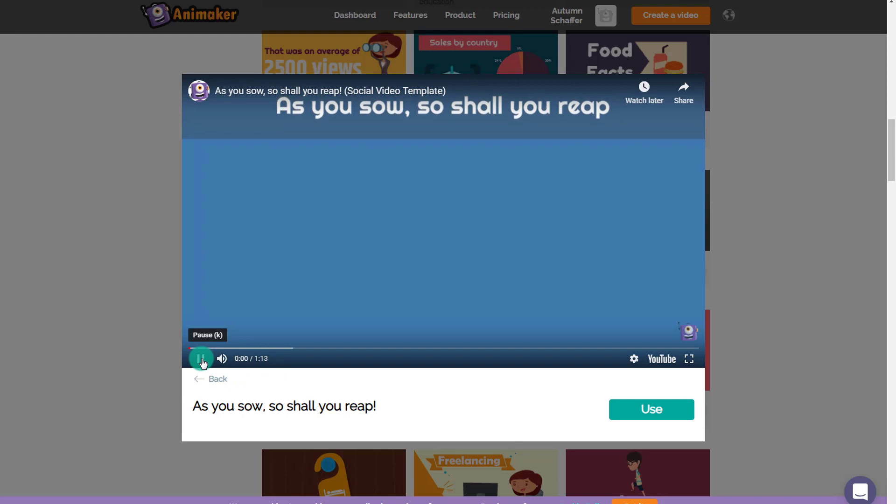
click(201, 358)
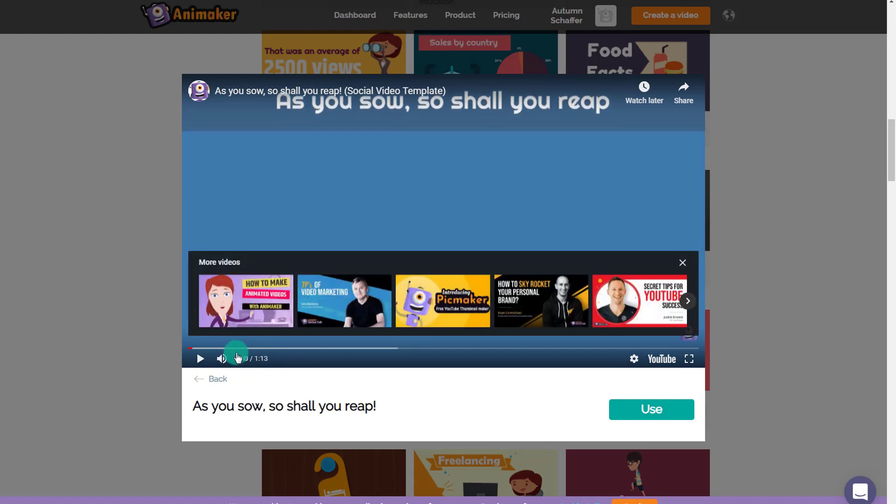
click(209, 359)
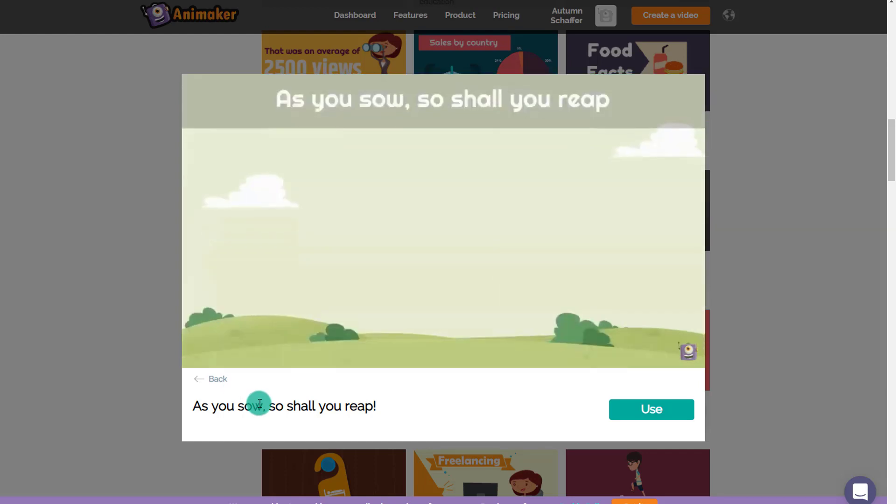
mouse_move(203, 359)
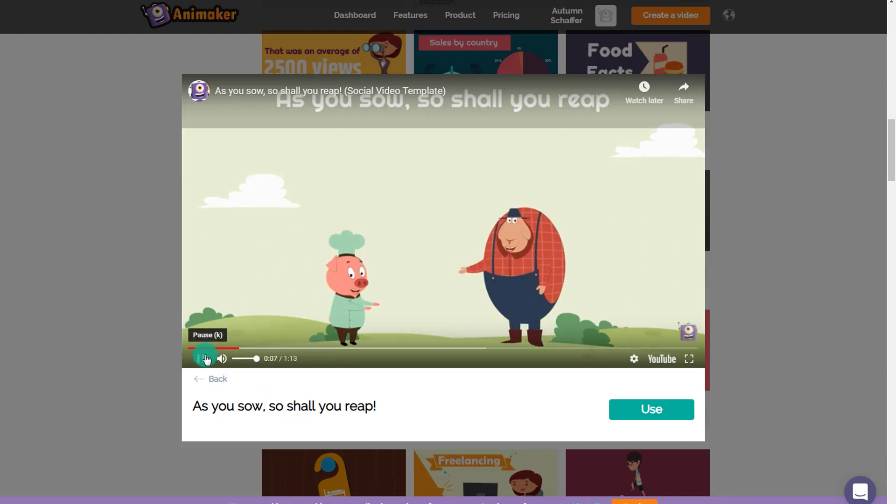
click(204, 359)
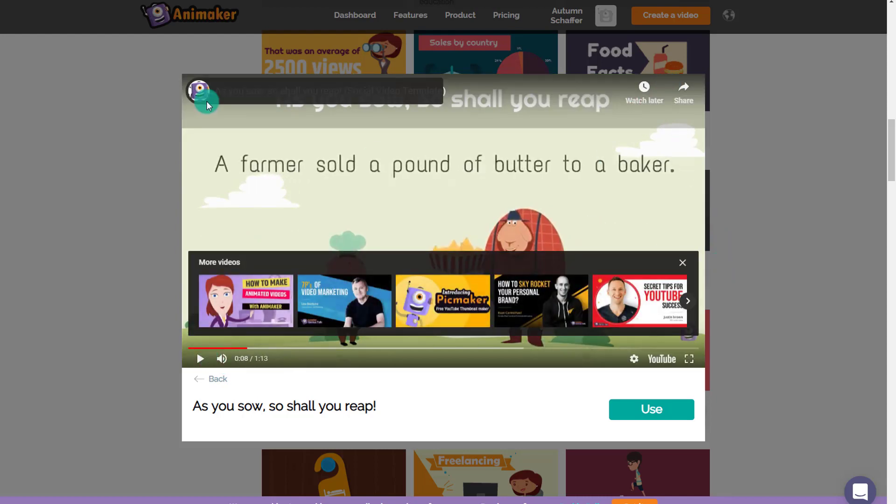
- Open the video editor from the template preview and collapse the character library to clear the canvas area
click(638, 421)
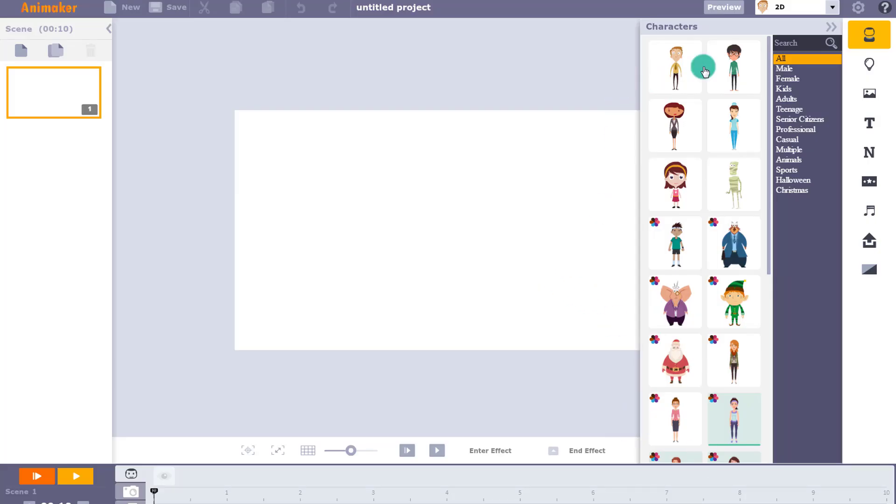
click(830, 28)
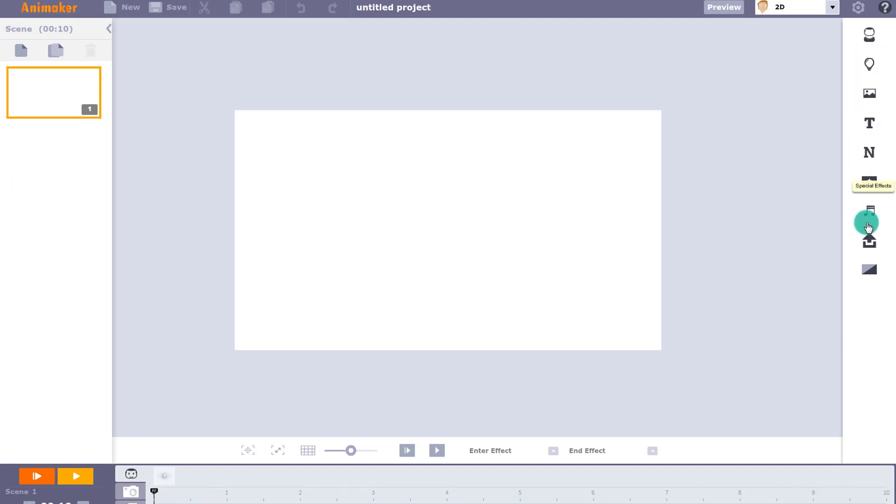
- Look through the Characters, Backgrounds, Texts, Special Effects, Music and Properties libraries
click(867, 38)
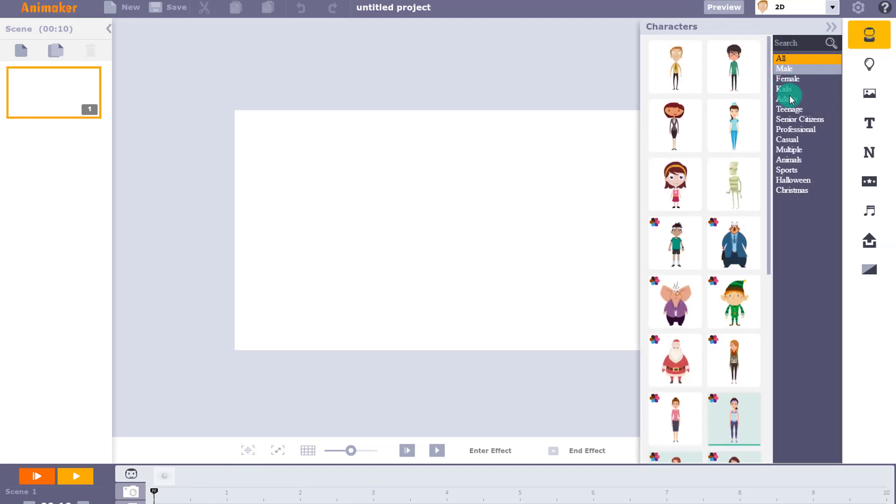
click(873, 98)
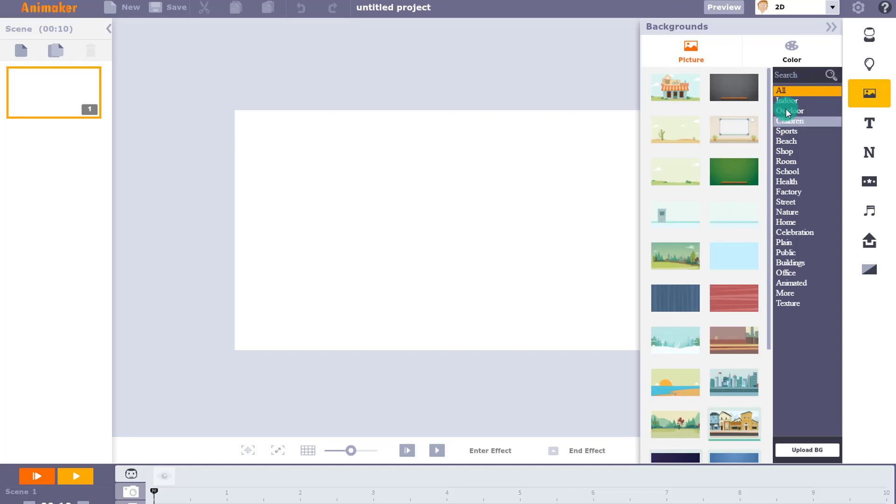
click(870, 126)
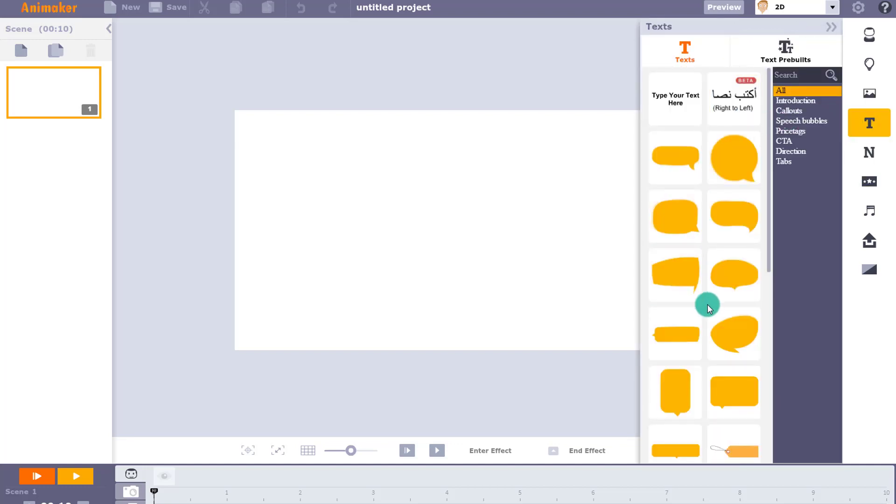
click(871, 184)
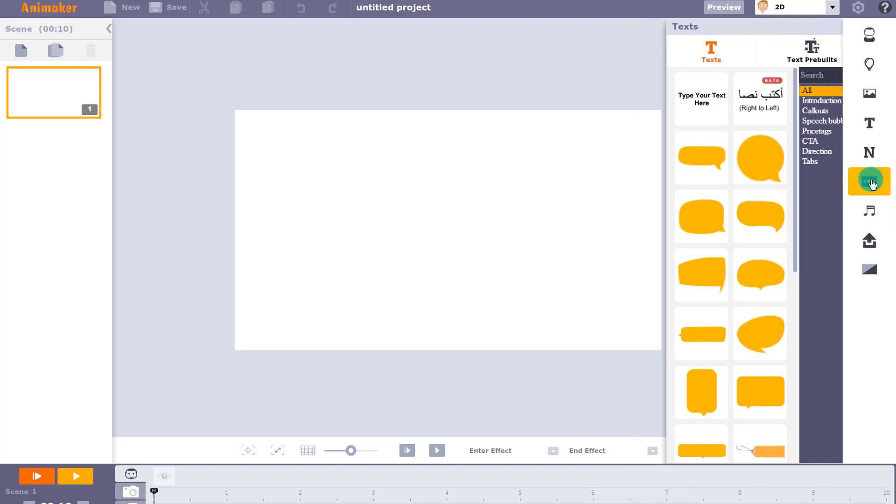
click(869, 211)
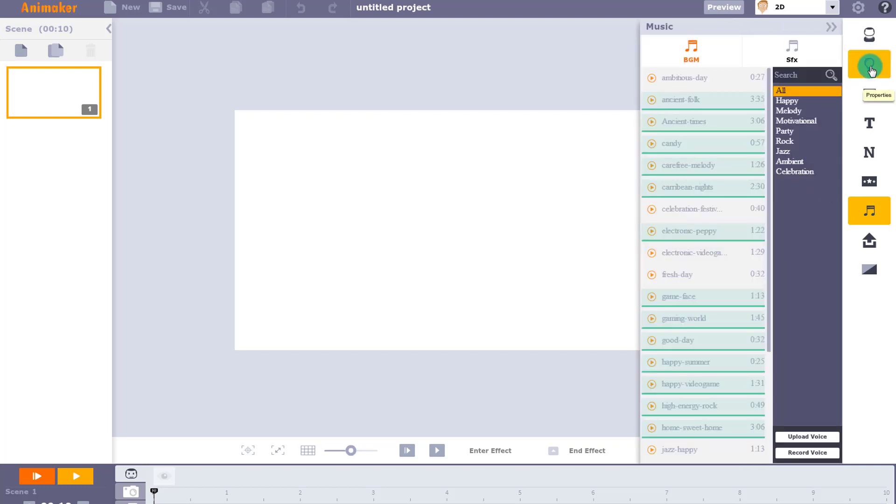
click(871, 69)
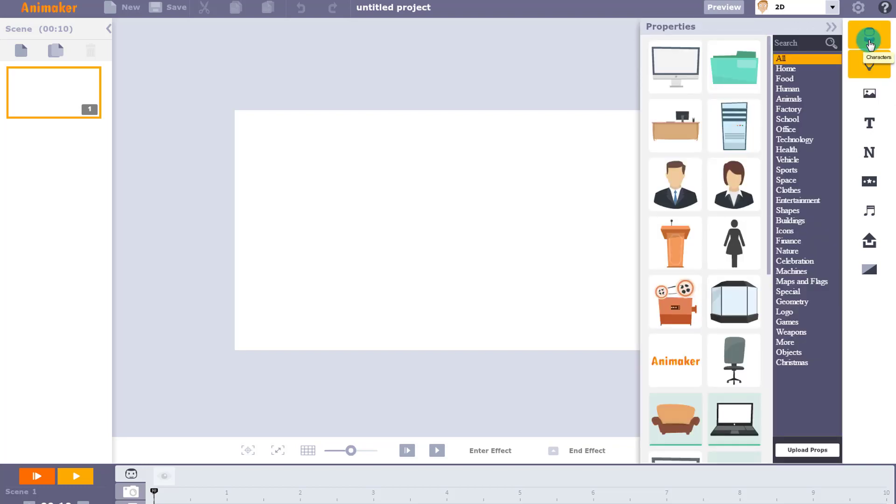
- Examine the free and upgrade-only 2D characters available in the Characters library
click(872, 45)
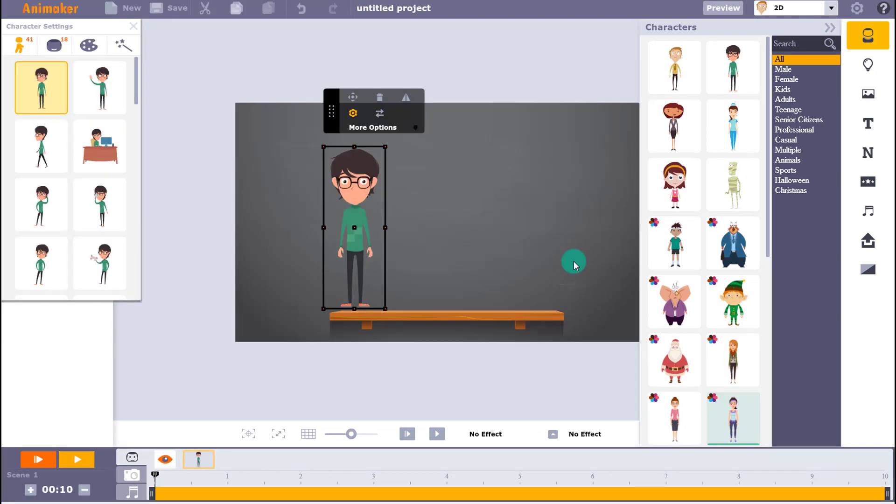
click(673, 56)
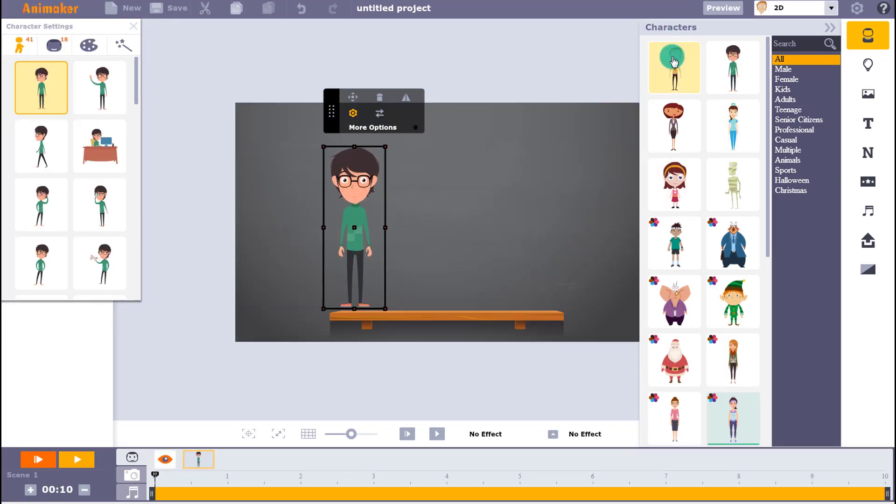
click(664, 60)
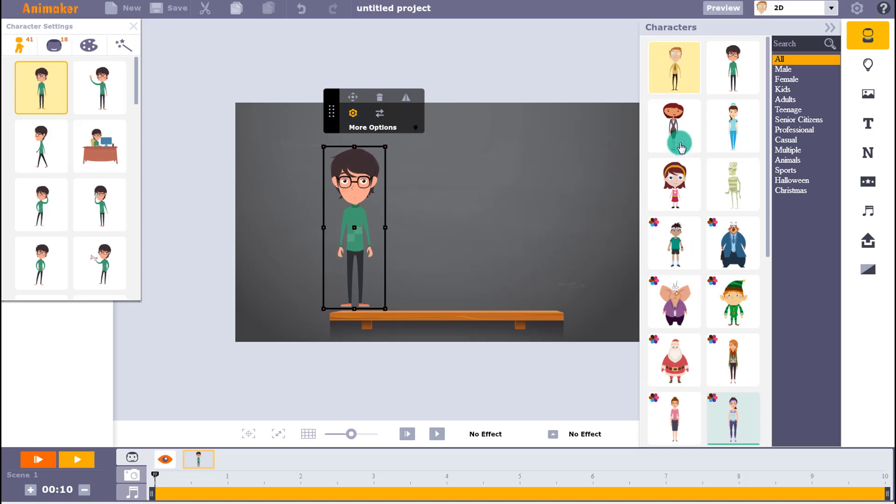
click(716, 185)
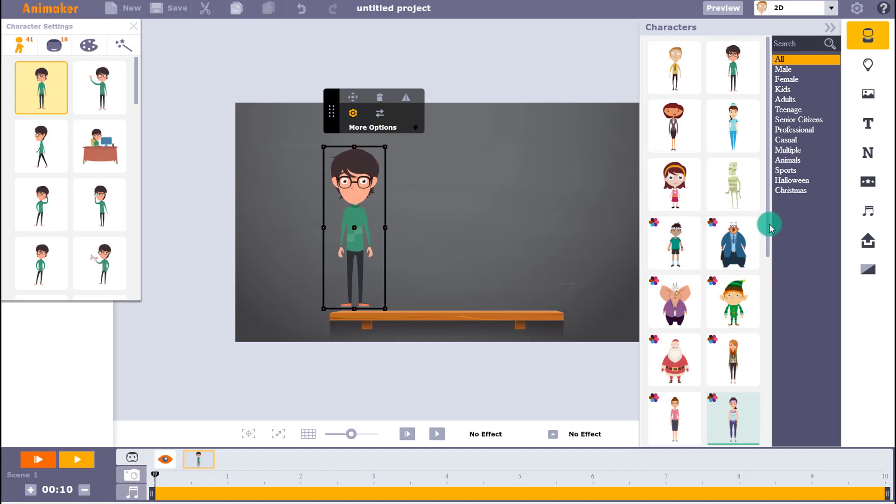
drag(769, 223, 769, 284)
click(740, 361)
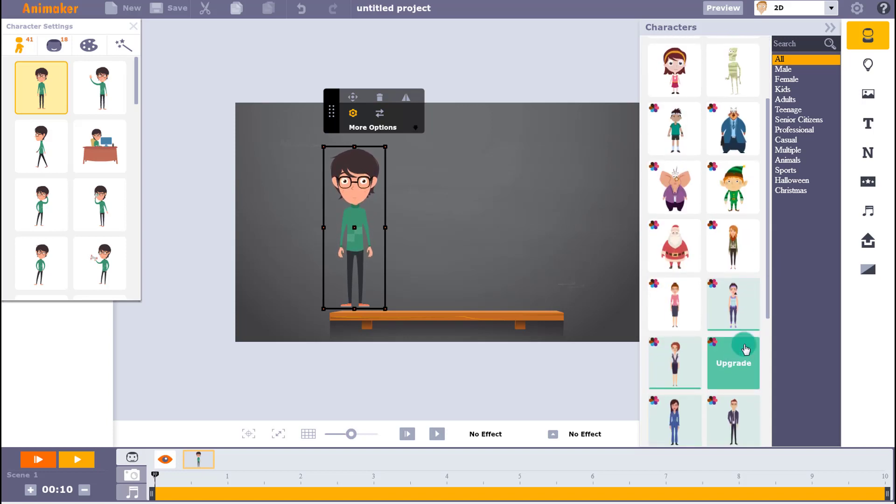
click(776, 306)
drag(770, 306, 766, 250)
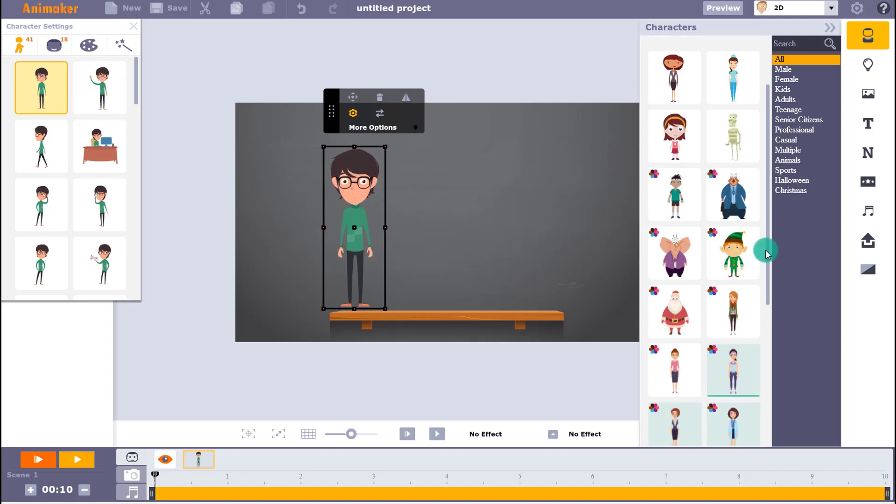
- Move the standing character in the green sweater slightly up and to the right on the chalkboard background
click(333, 213)
drag(355, 173, 363, 169)
click(77, 81)
click(48, 22)
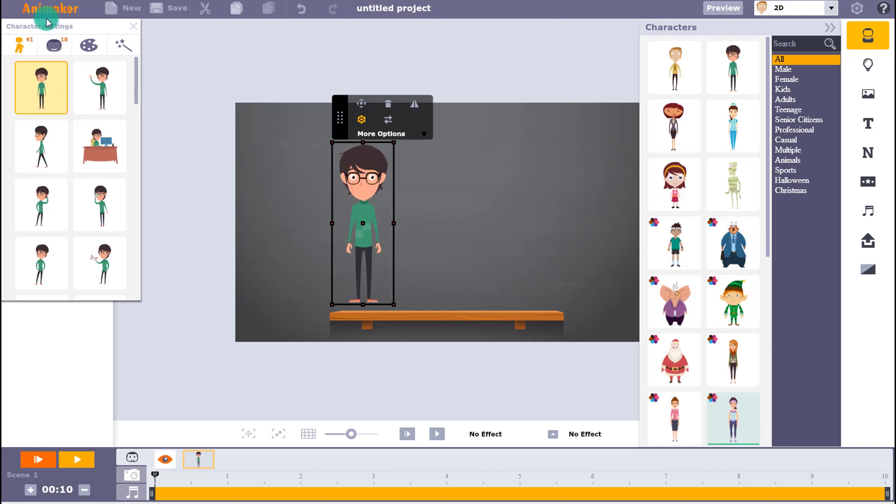
- Try the Waving and Working on PC poses on the character and settle on the Investigating pose
click(101, 89)
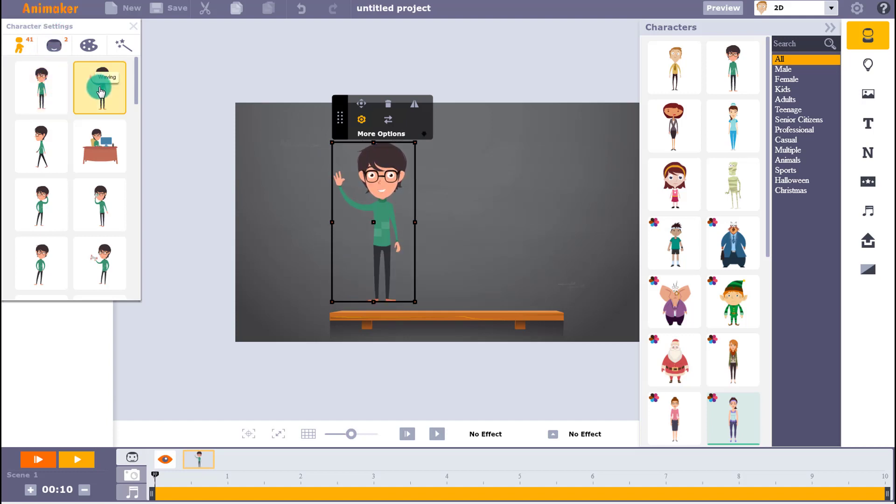
click(100, 145)
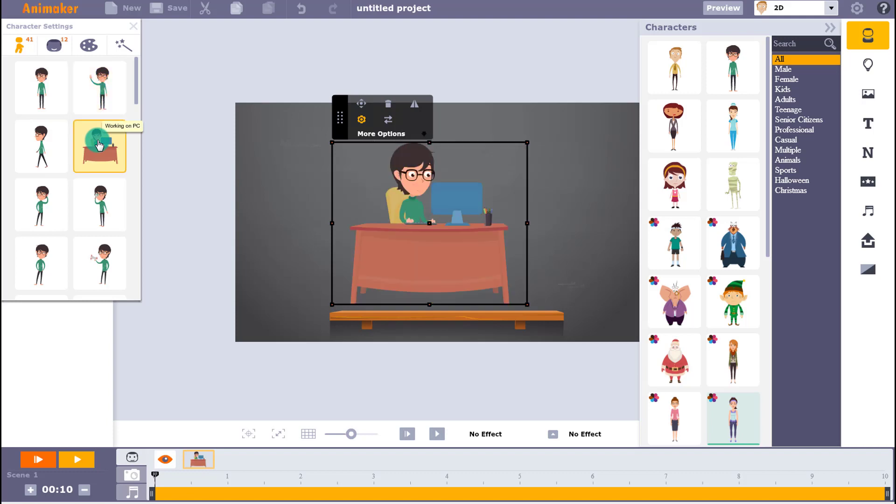
click(101, 217)
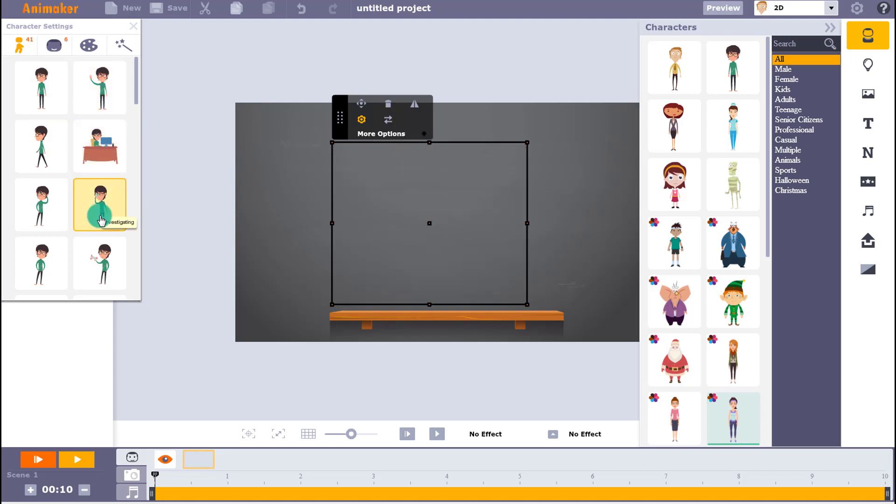
- Open and cancel swapping the character, and mirror him horizontally so the magnifying glass is on his other side
click(389, 122)
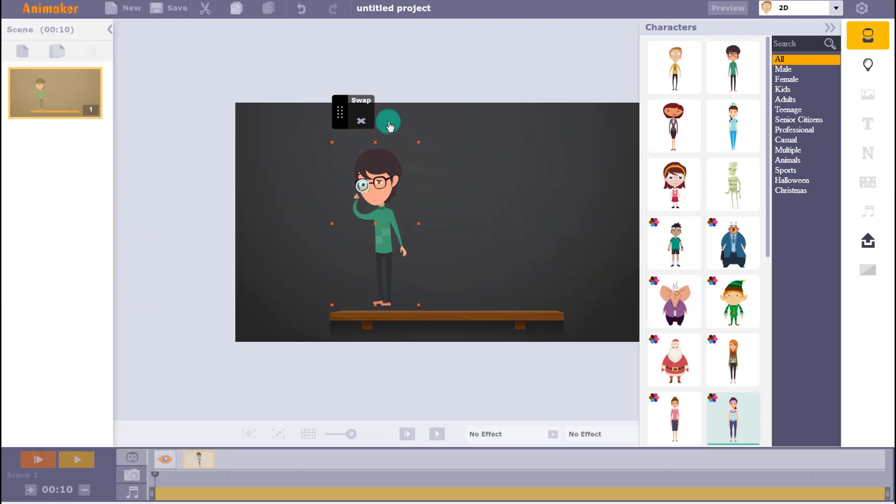
click(360, 124)
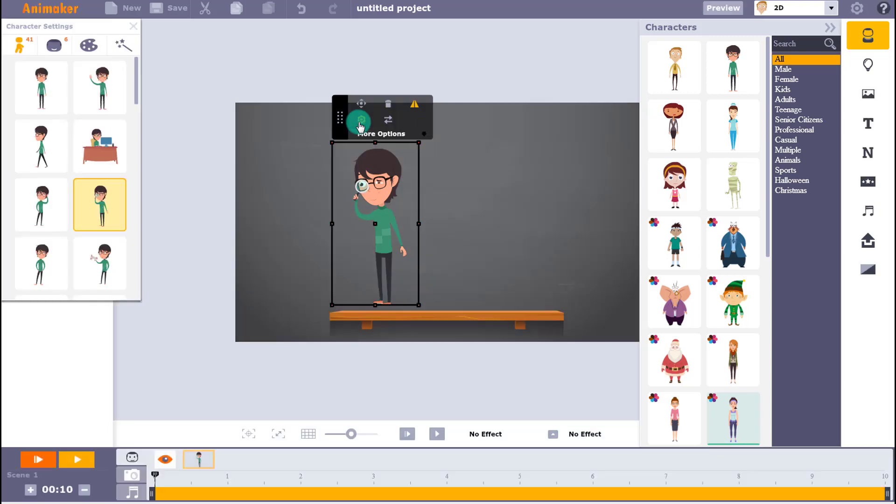
click(415, 109)
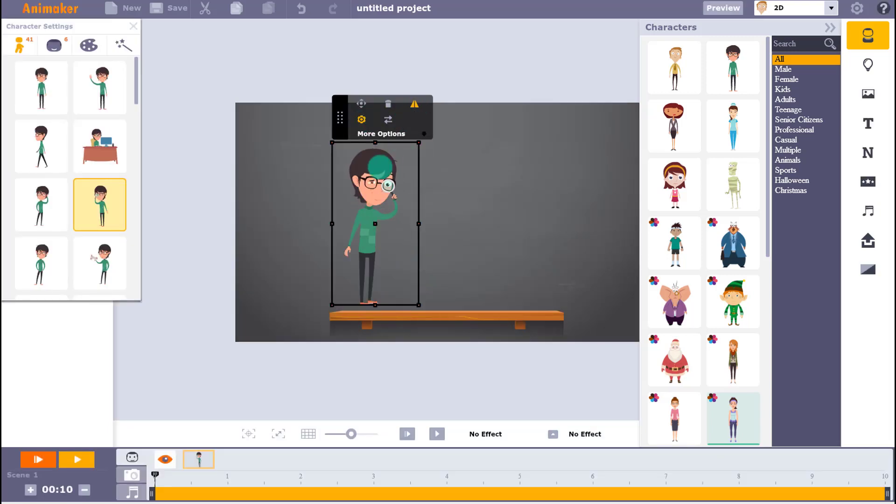
- Enlarge the mirrored character by about a fifth and position him standing just above the left end of the wooden ledge
drag(363, 174, 347, 180)
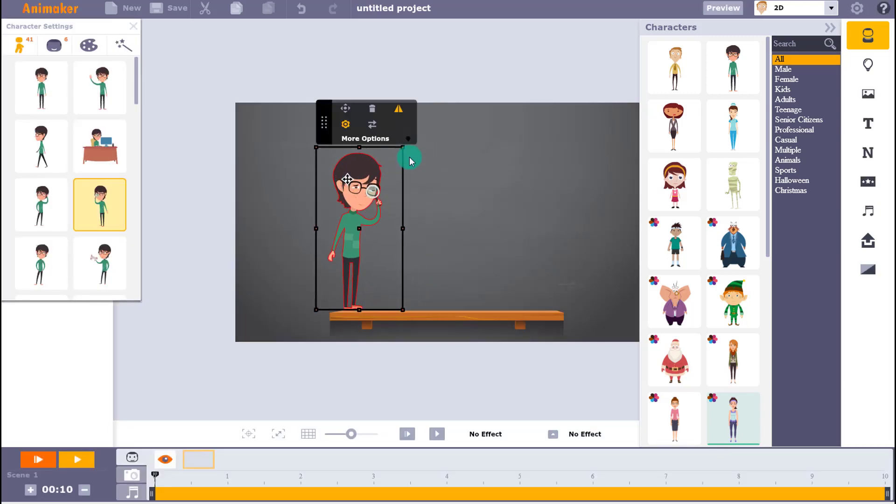
drag(402, 146, 419, 119)
drag(370, 154, 376, 136)
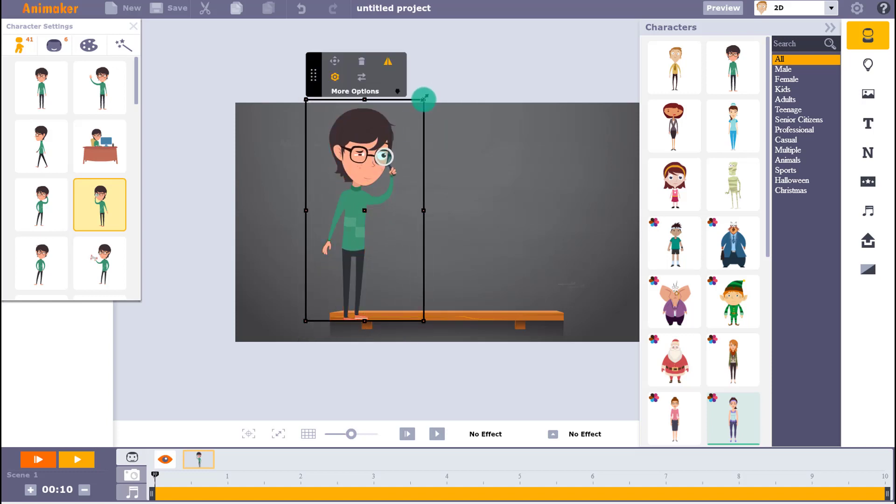
drag(424, 99, 417, 113)
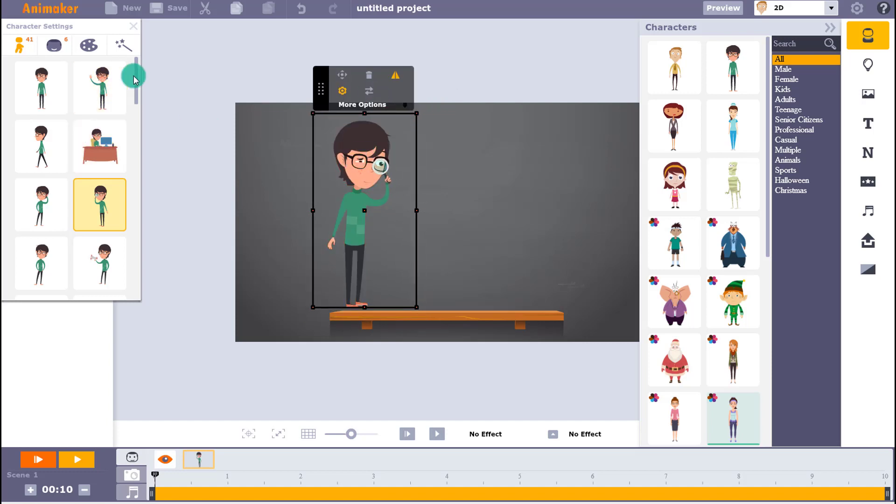
- Give the character the Teaching pose from further down the pose list
drag(136, 78, 133, 153)
click(102, 157)
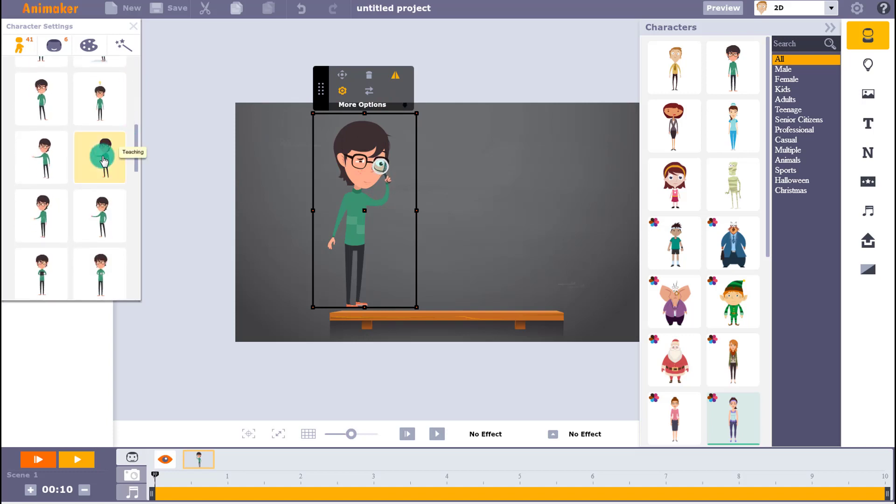
scroll(103, 198, down, 3)
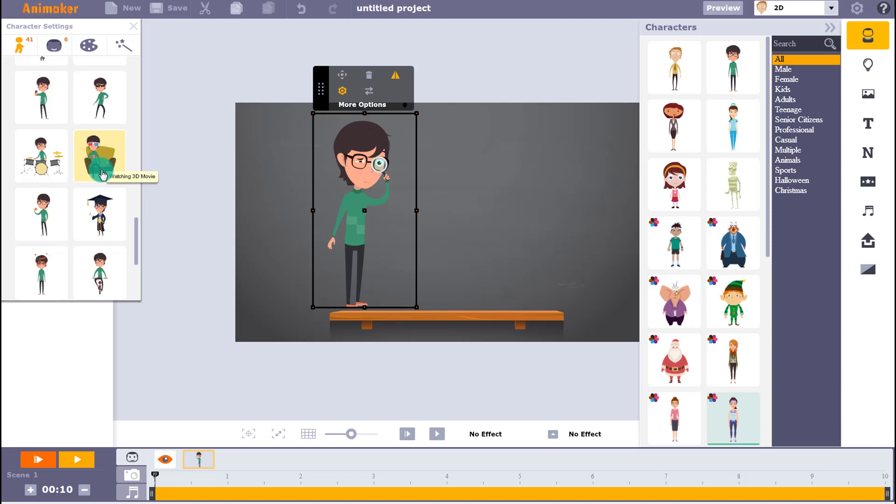
scroll(101, 215, down, 3)
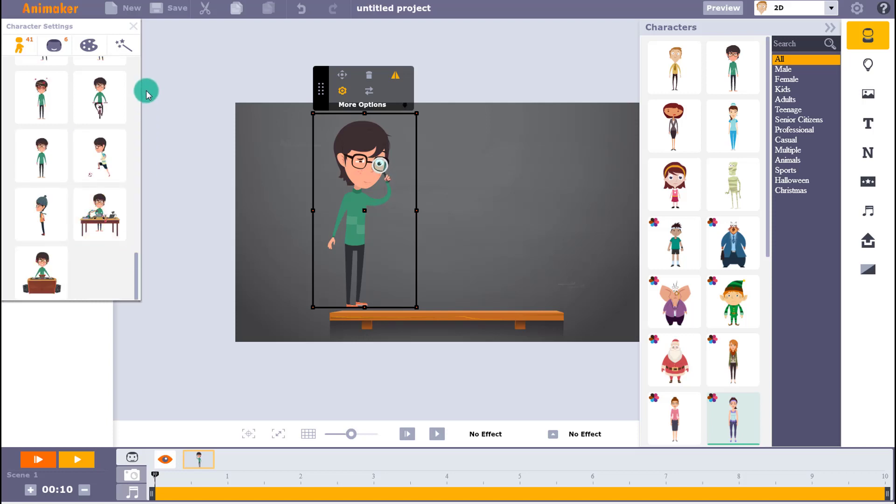
- Nudge the character slightly to the right above the ledge and give him the WhiteBoard enter effect with the Paint brush style
click(123, 45)
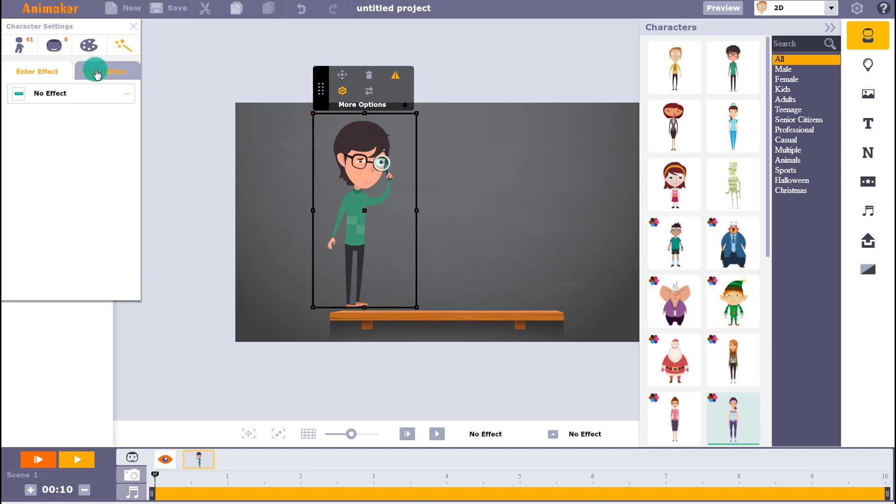
click(356, 139)
drag(354, 138, 362, 139)
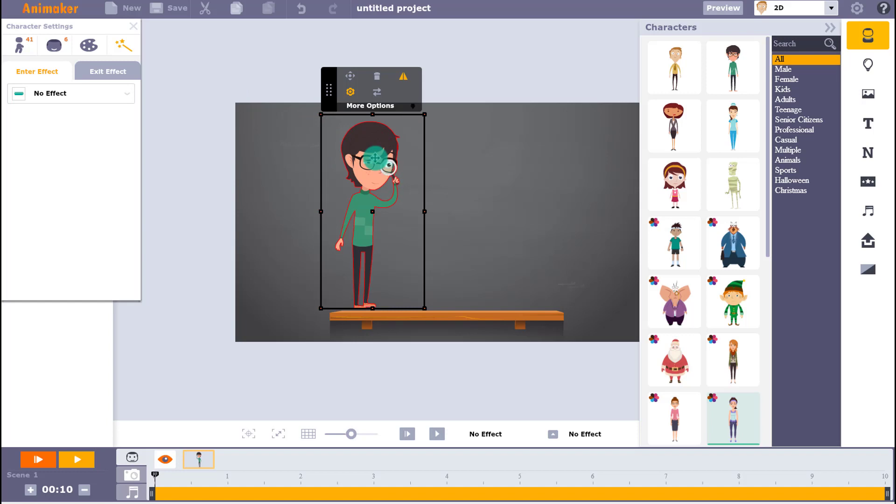
click(56, 98)
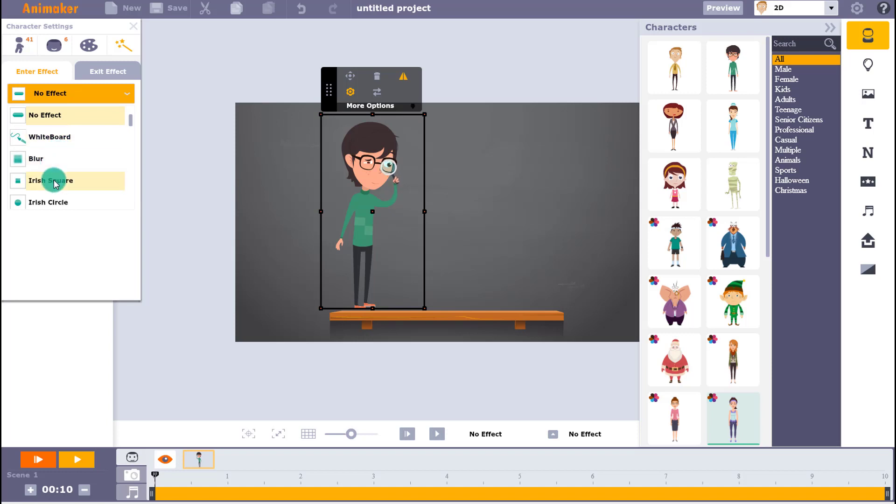
click(60, 142)
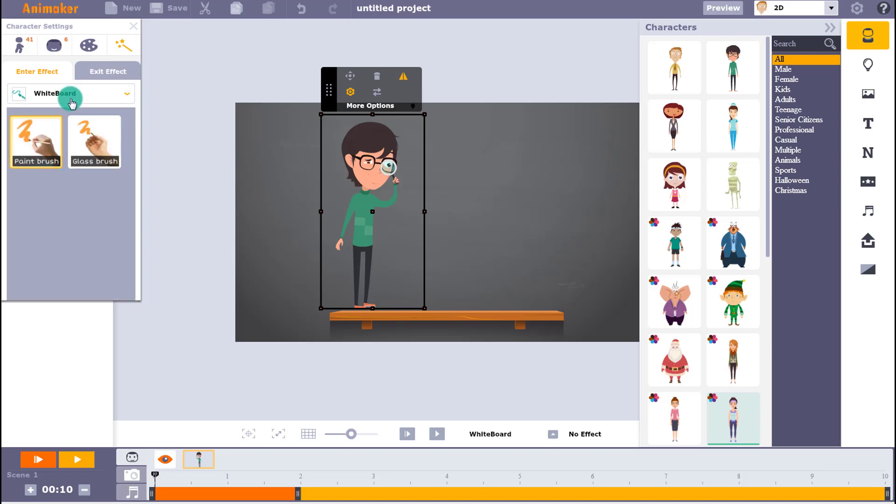
click(99, 80)
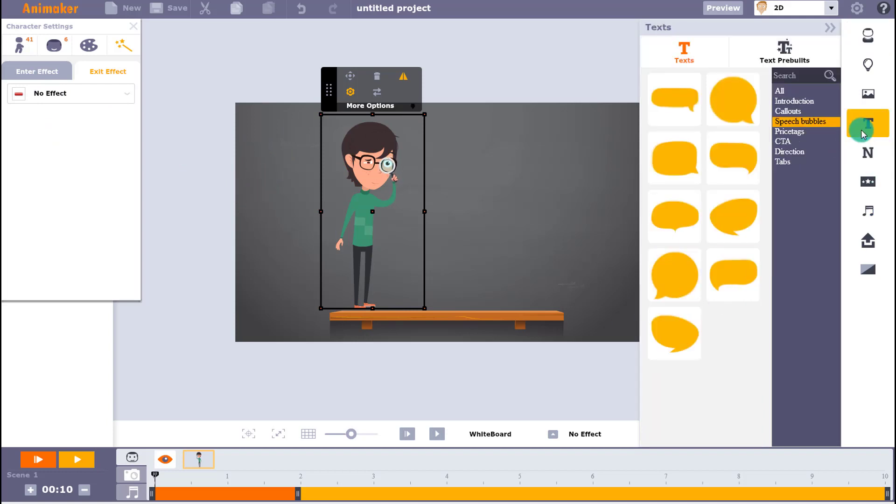
- Examine the Introduction, Callouts and Speech bubbles text categories and the complete collection of text prebuilts
click(787, 101)
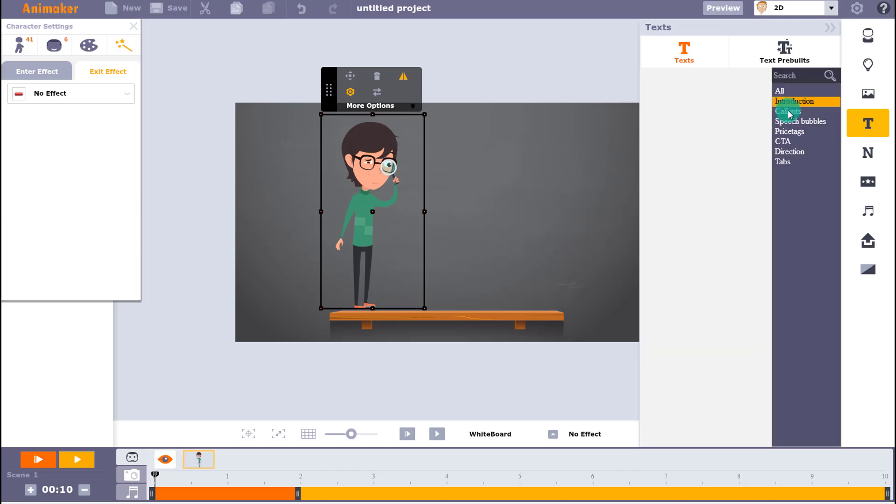
click(789, 113)
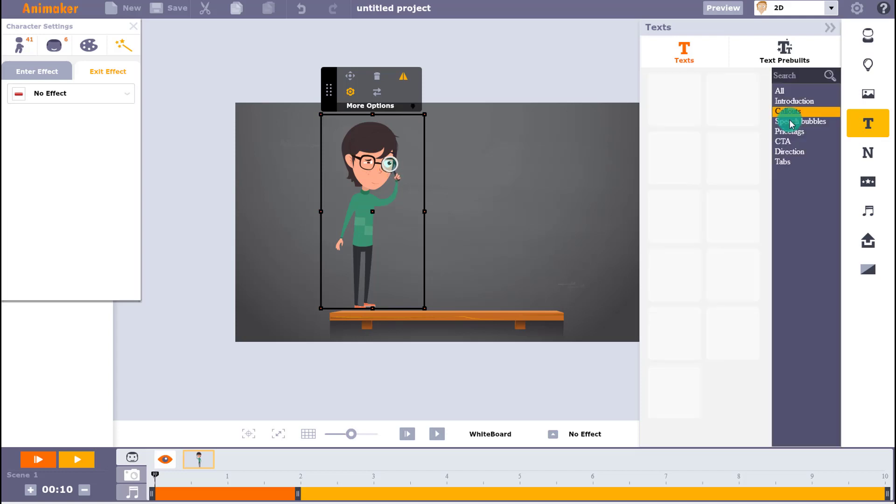
click(792, 123)
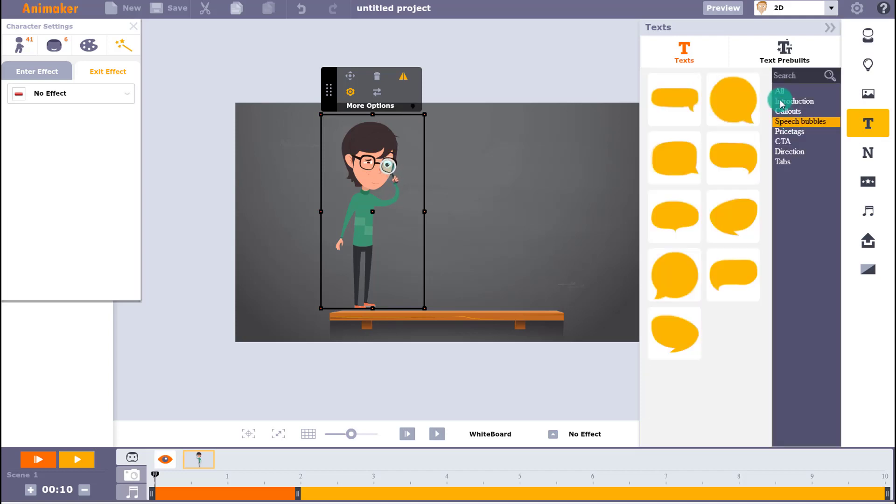
click(771, 60)
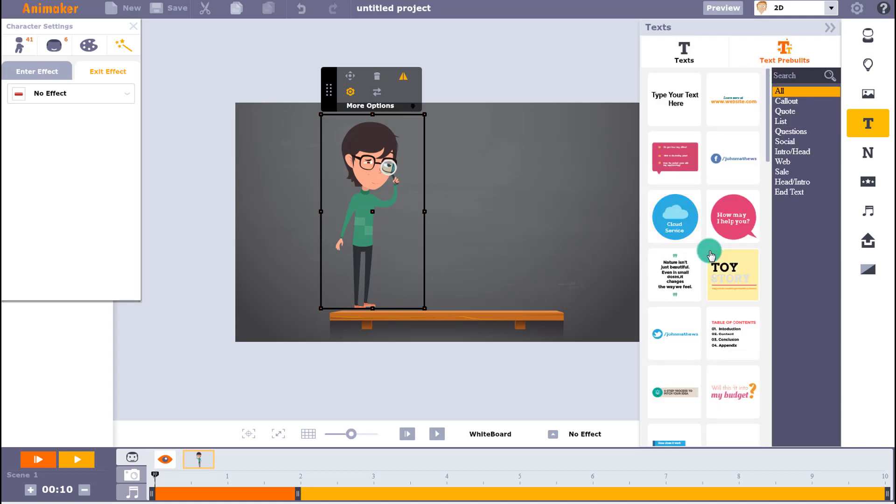
scroll(701, 261, down, 3)
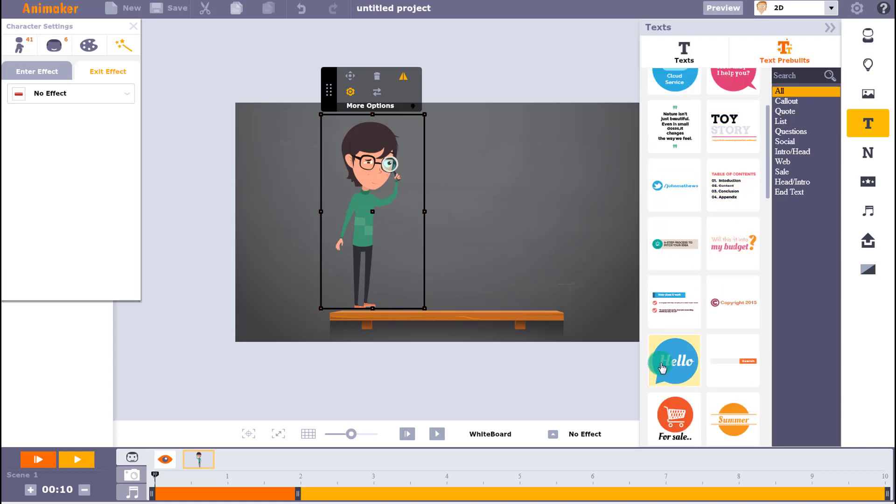
scroll(662, 369, down, 5)
scroll(663, 368, up, 8)
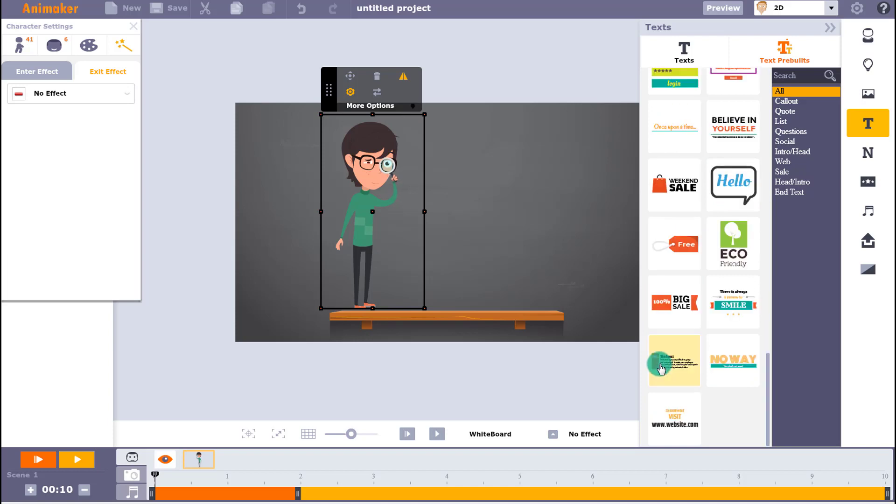